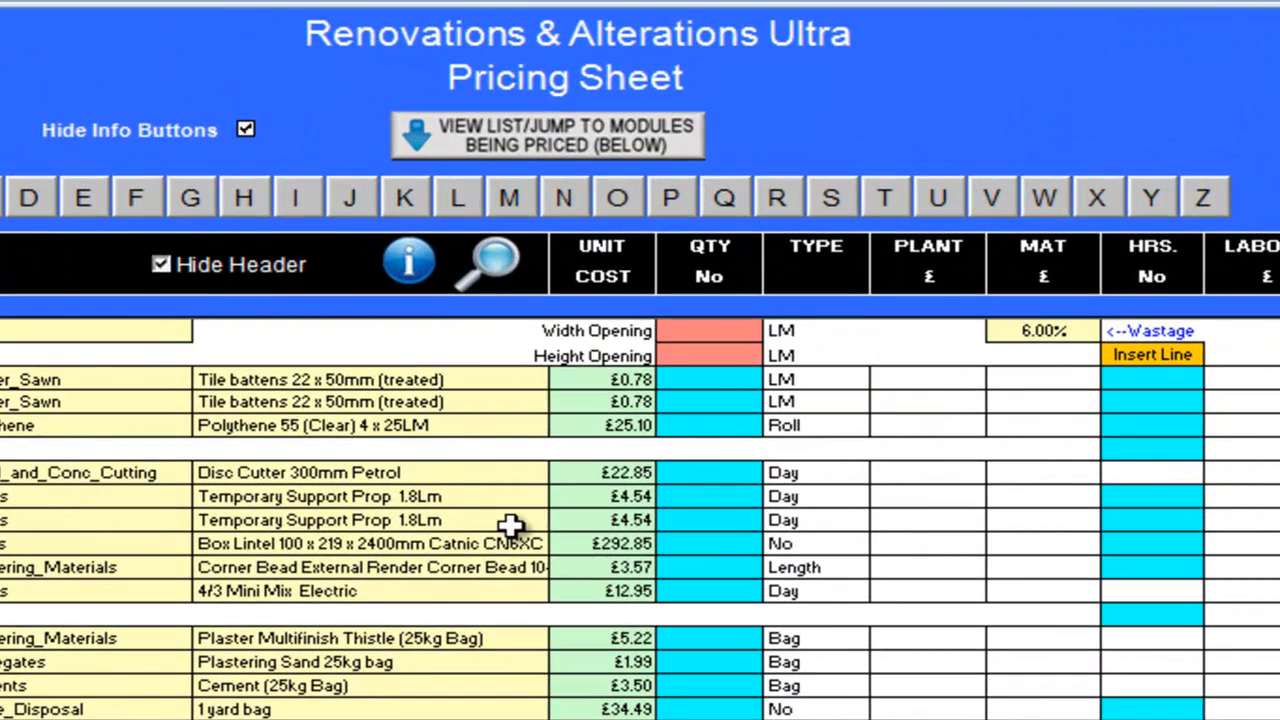
Step: Set the Form Opening module's opening width to 2.3 LM and opening height to 2 LM
left_click(726, 334)
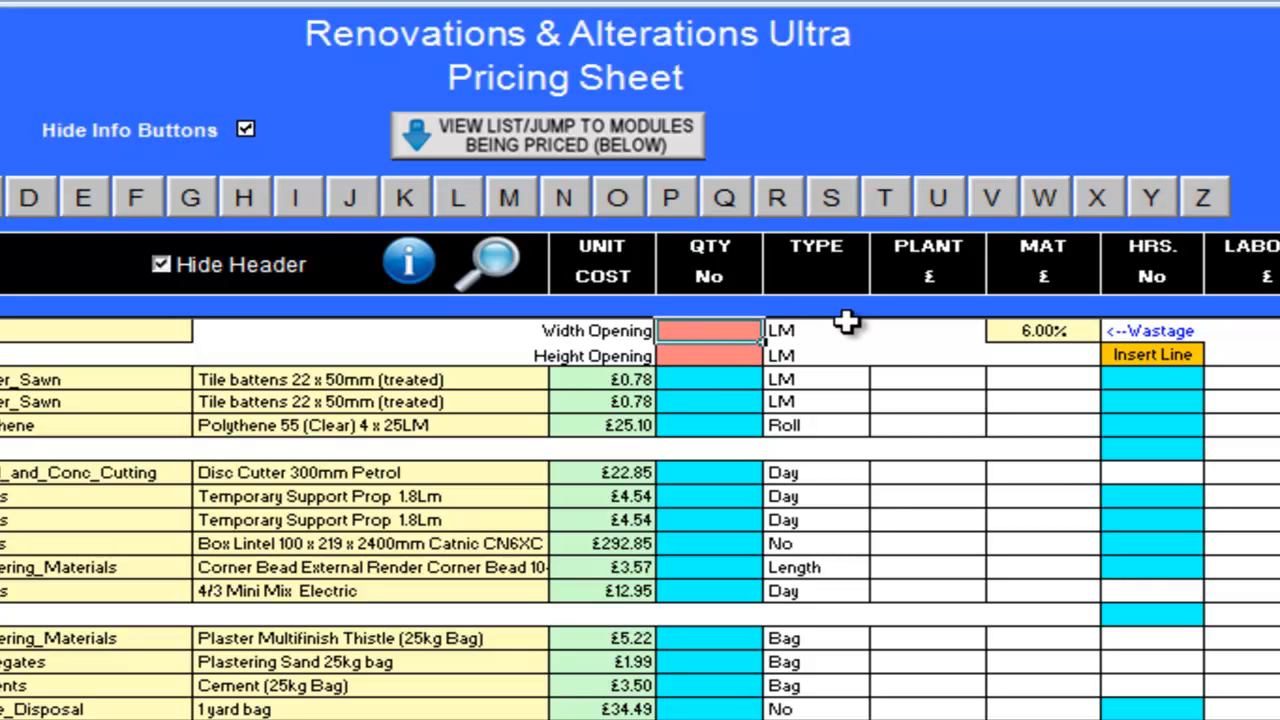
type("2.3")
key("Return")
type("2")
key("Return")
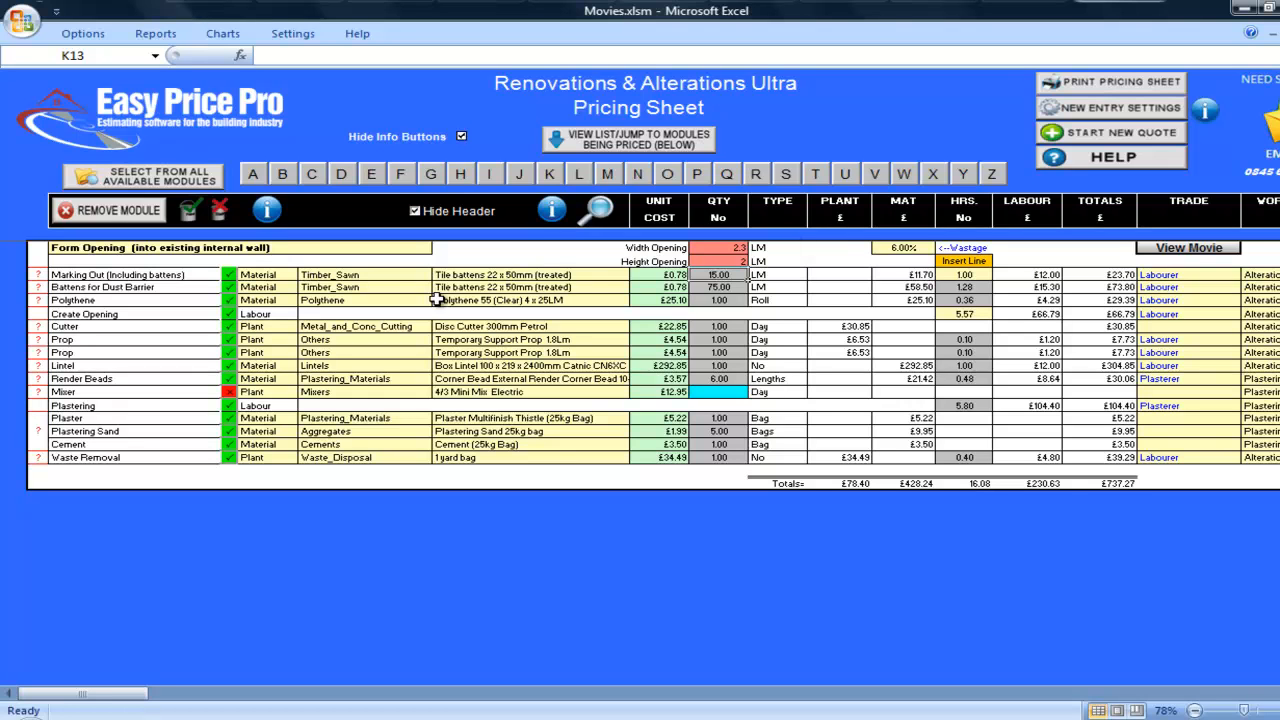
Step: Change the height of the lintel in the Marking Out (Including battens) details and return to the pricing sheet
left_click(37, 274)
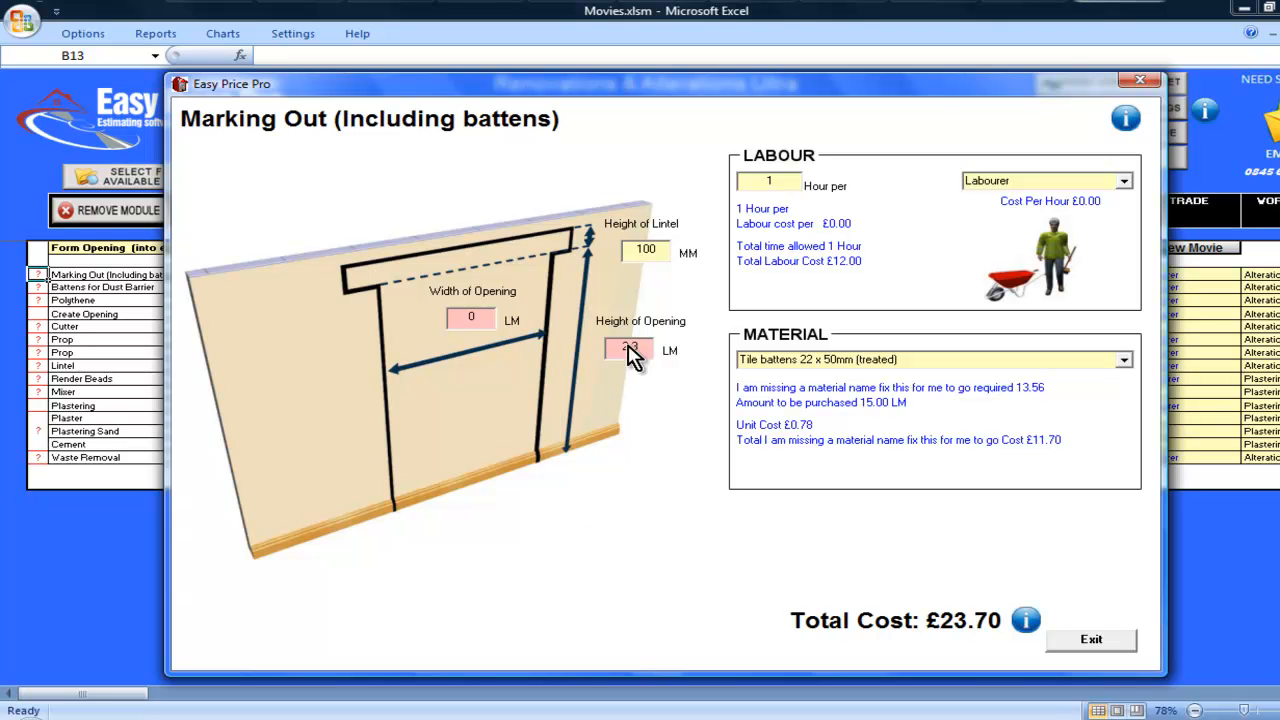
left_click(648, 252)
key("BackSpace")
type("5")
left_click(1066, 638)
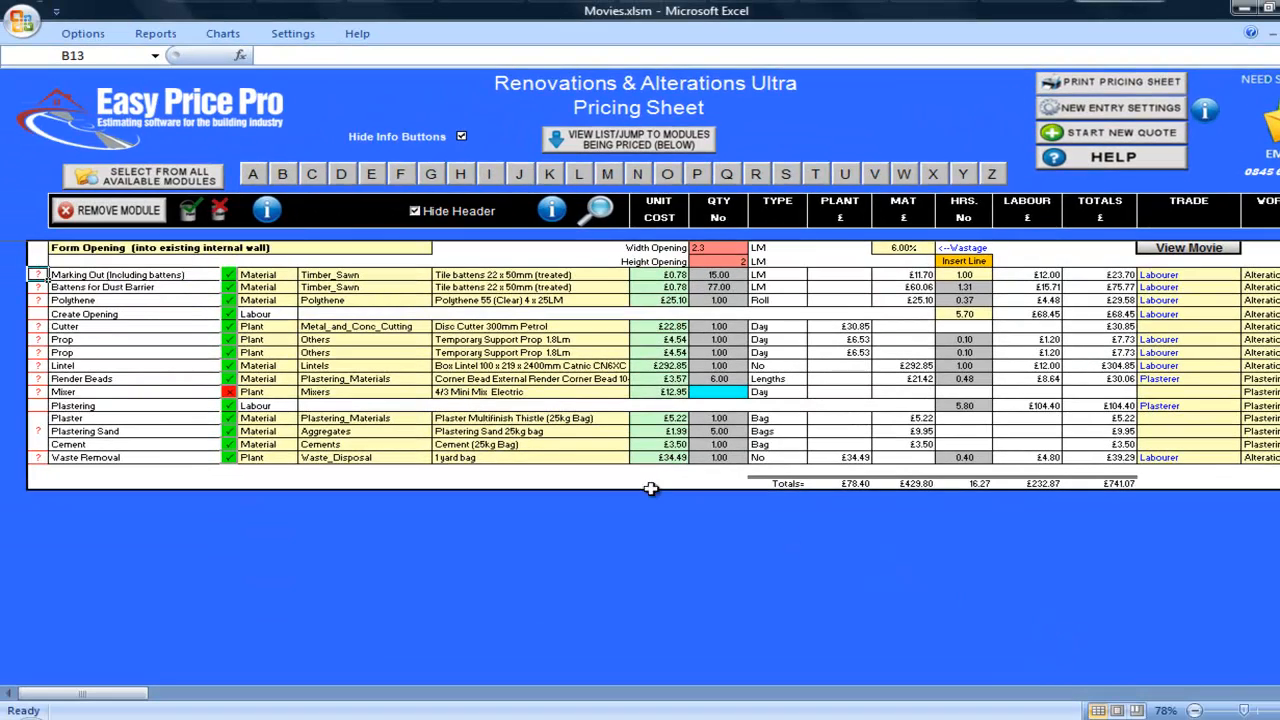
Step: Review the labour and material details for Battens for Dust Barrier
left_click(38, 287)
left_click(38, 287)
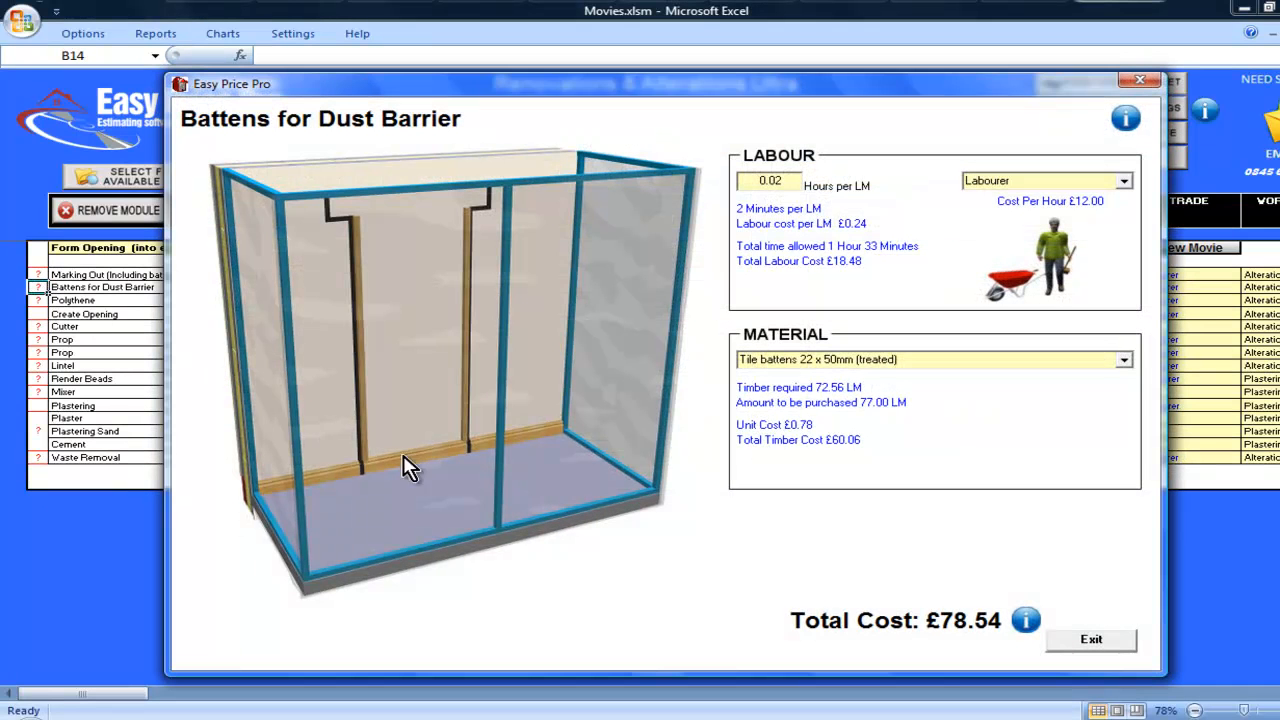
left_click(1087, 645)
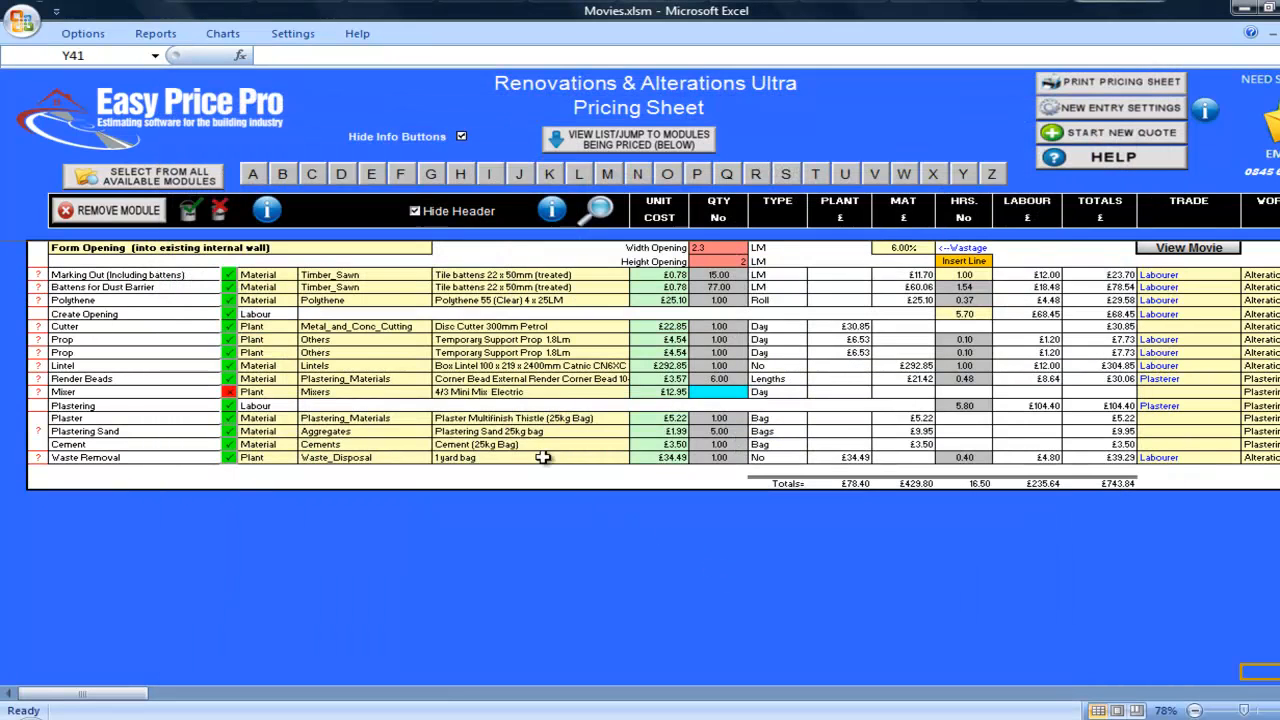
Step: Exclude the Battens for Dust Barrier and Polythene lines from the pricing and include both again
left_click(232, 286)
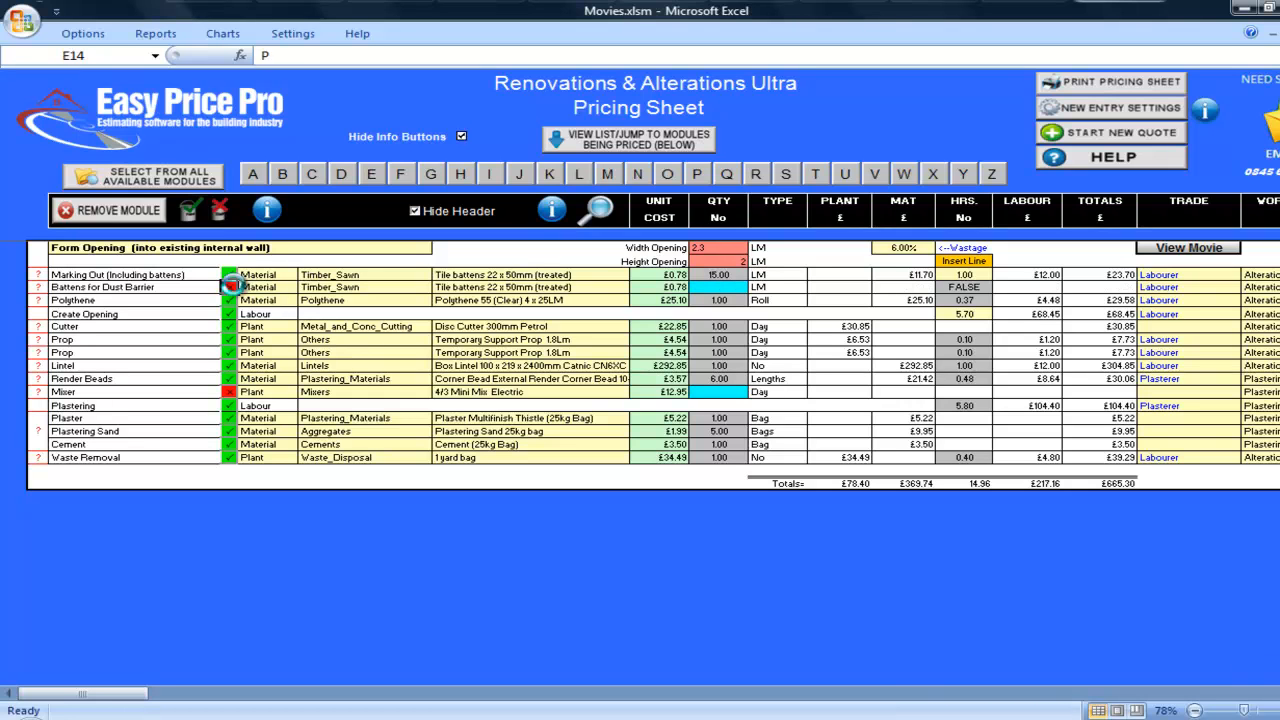
left_click(228, 299)
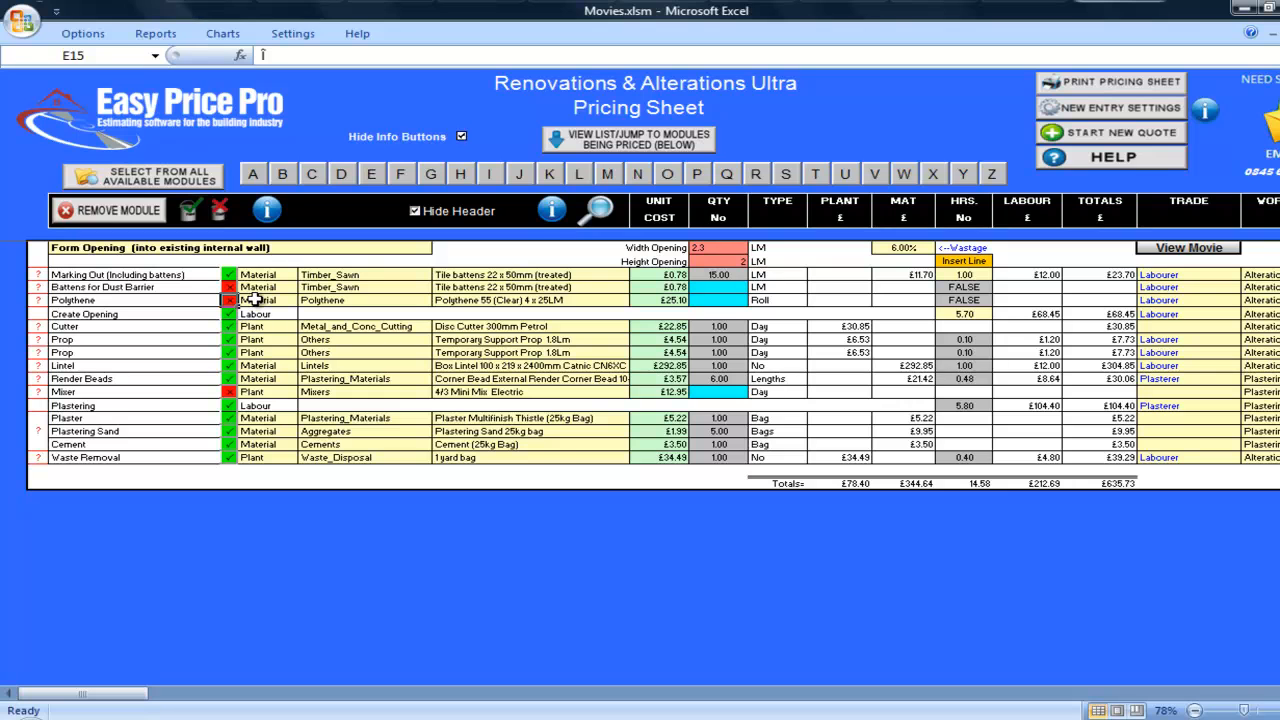
left_click(232, 286)
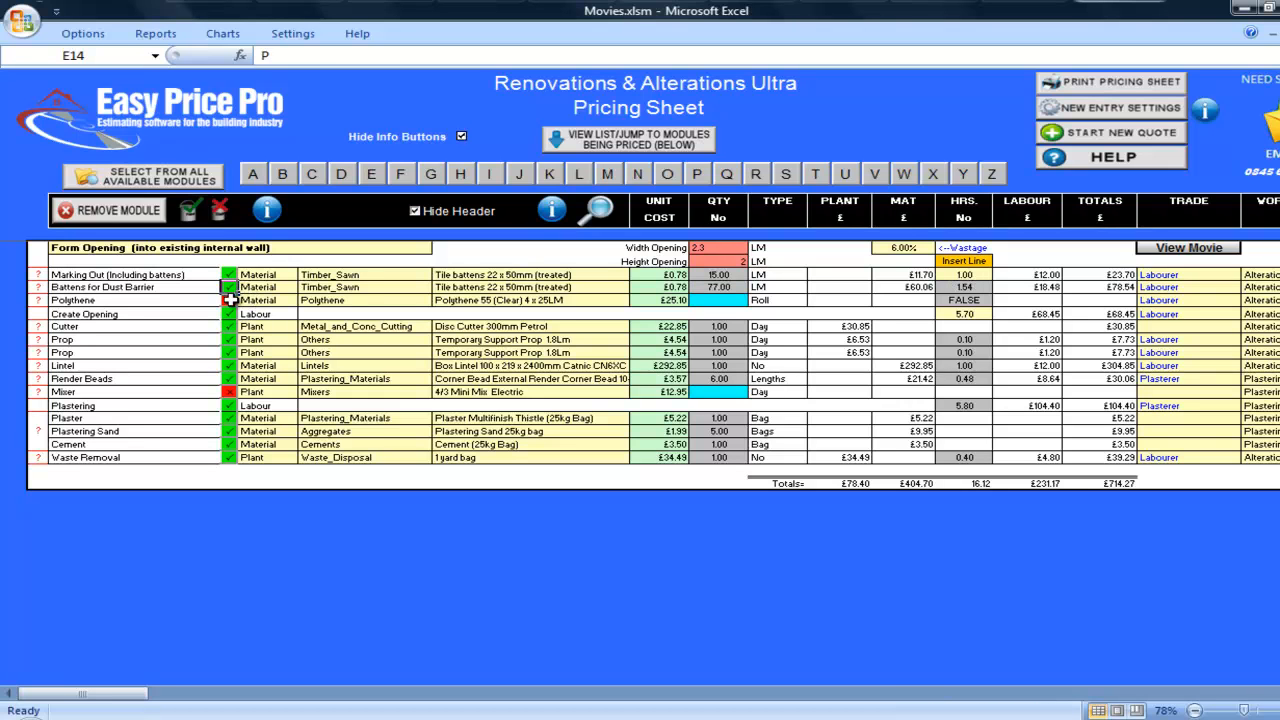
left_click(229, 299)
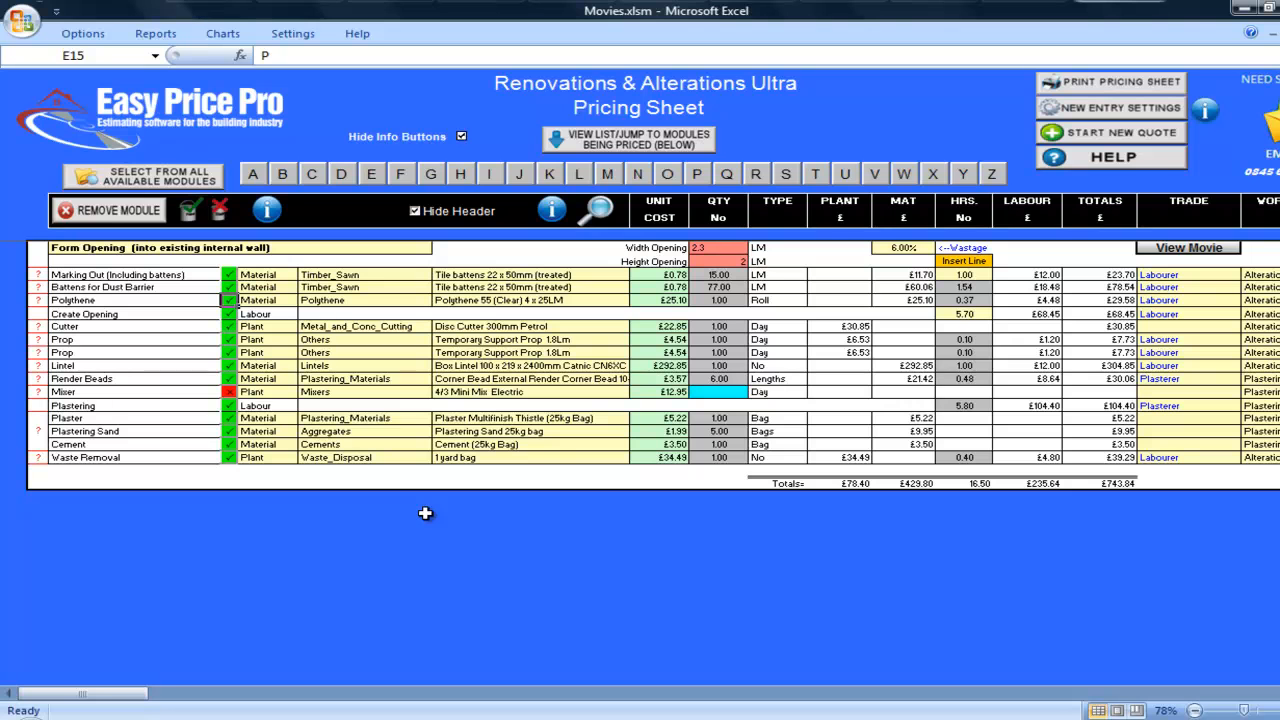
Step: Review the available cutter types for the Cutter line and the labour and plant details for the first Prop line
left_click(38, 326)
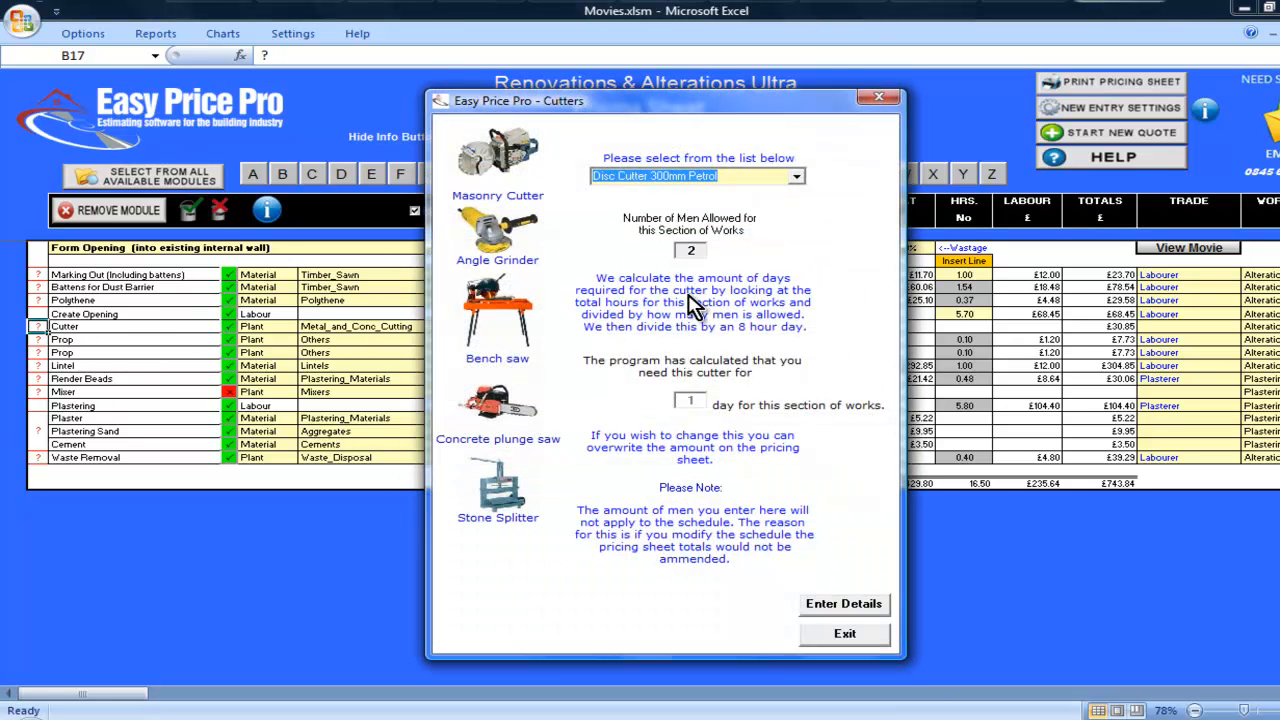
left_click(798, 178)
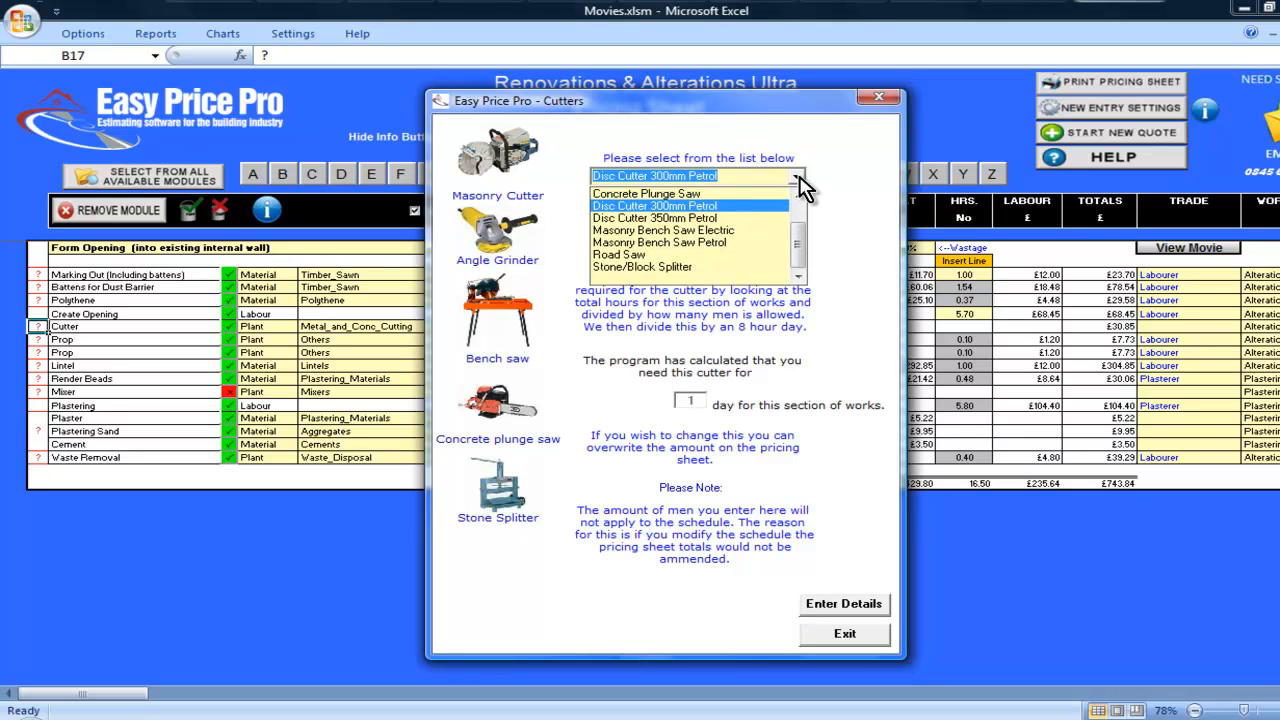
left_click(798, 180)
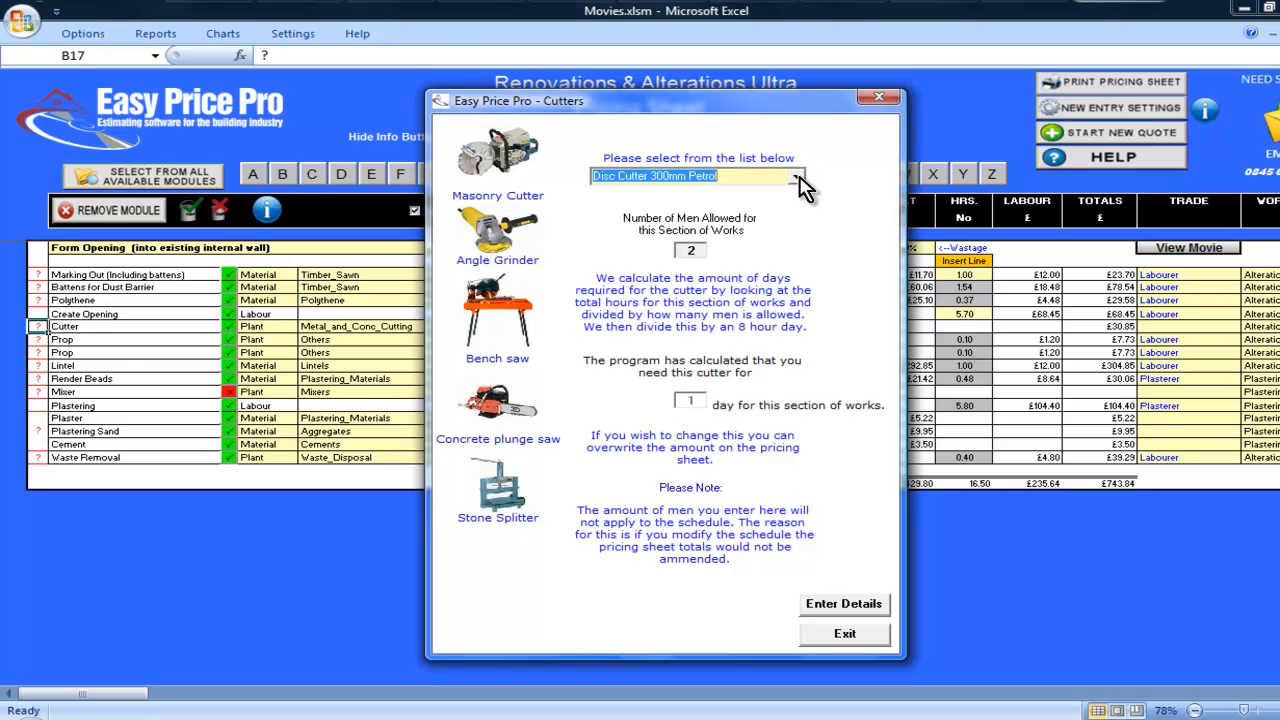
left_click(845, 633)
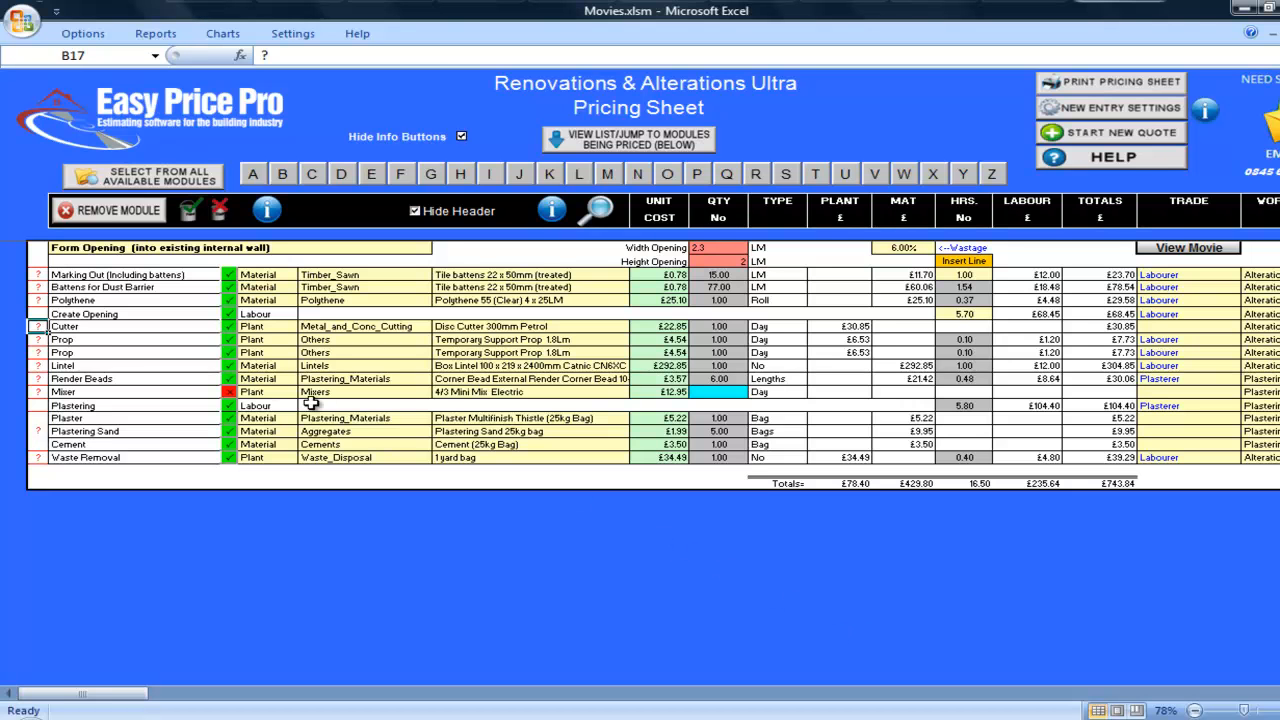
left_click(37, 339)
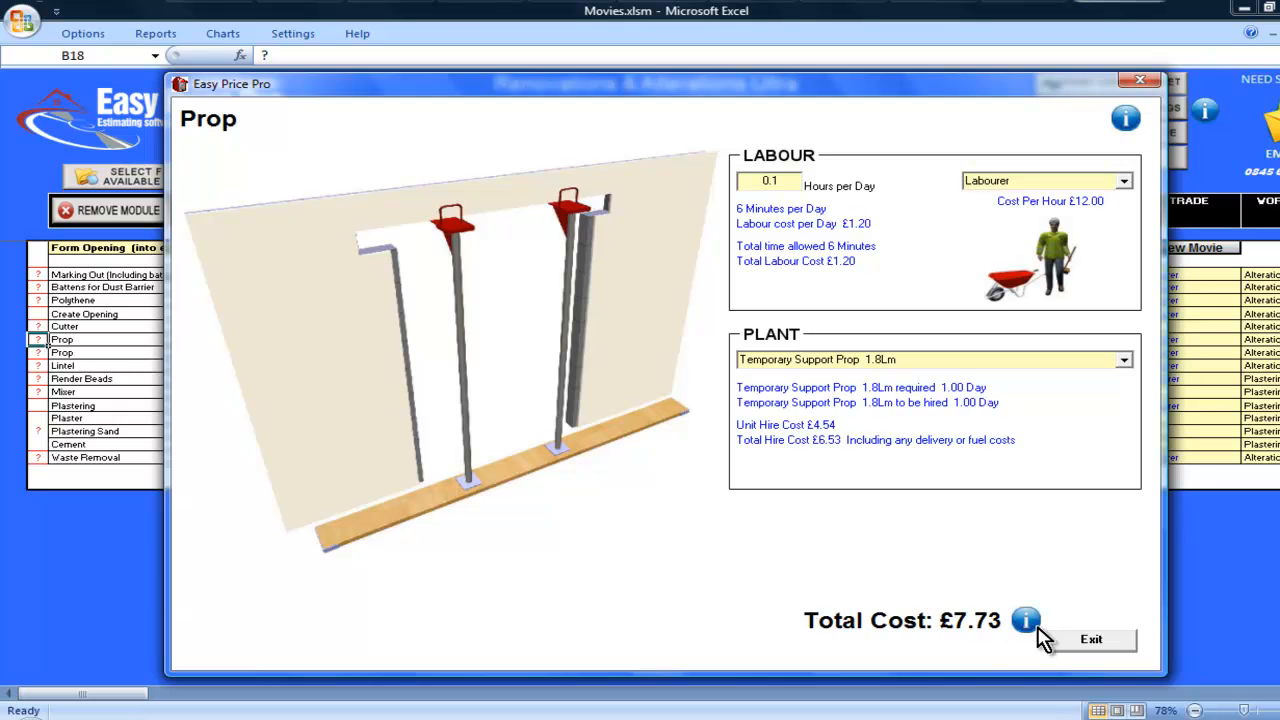
left_click(1074, 645)
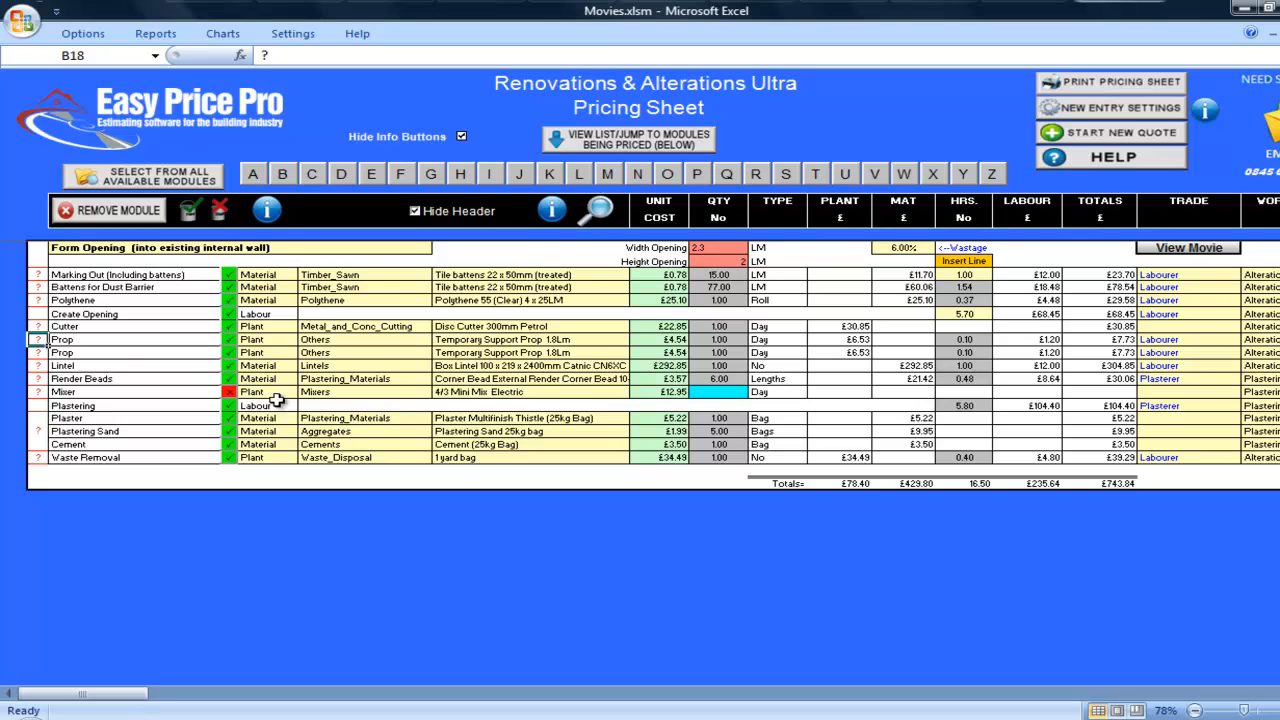
Step: Include the Mixer line in the pricing and exclude it again
left_click(228, 391)
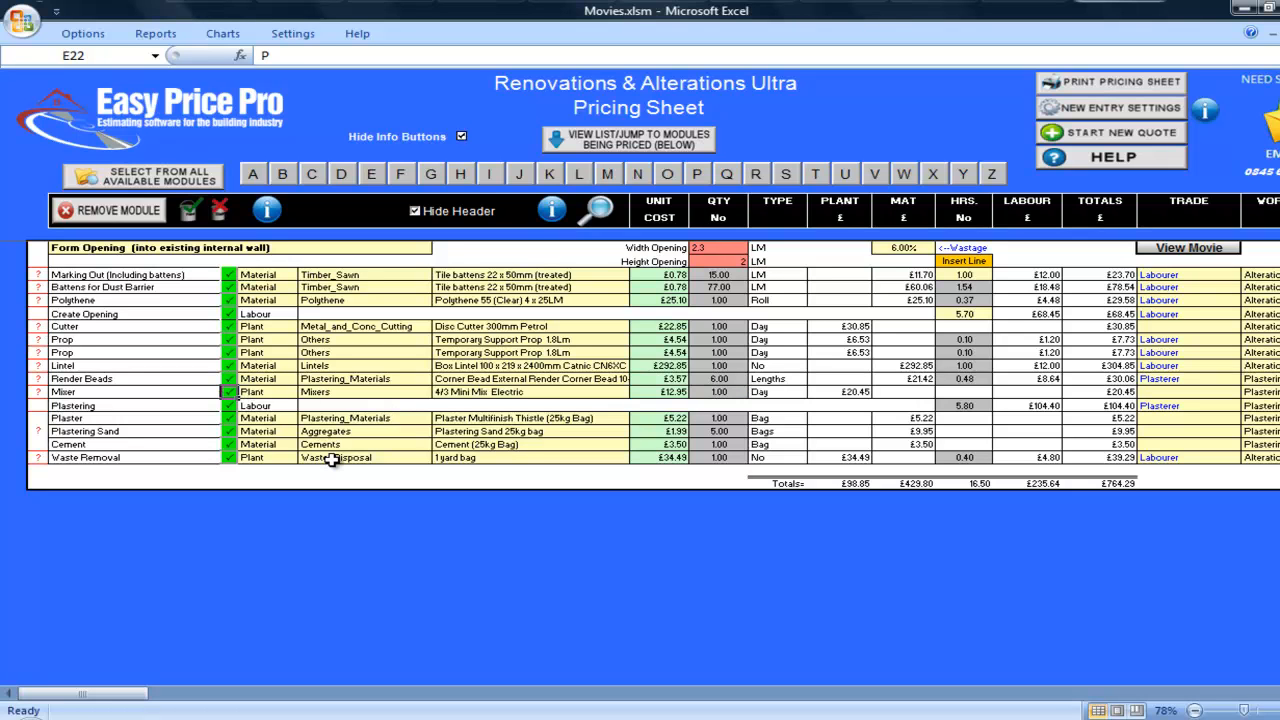
left_click(210, 391)
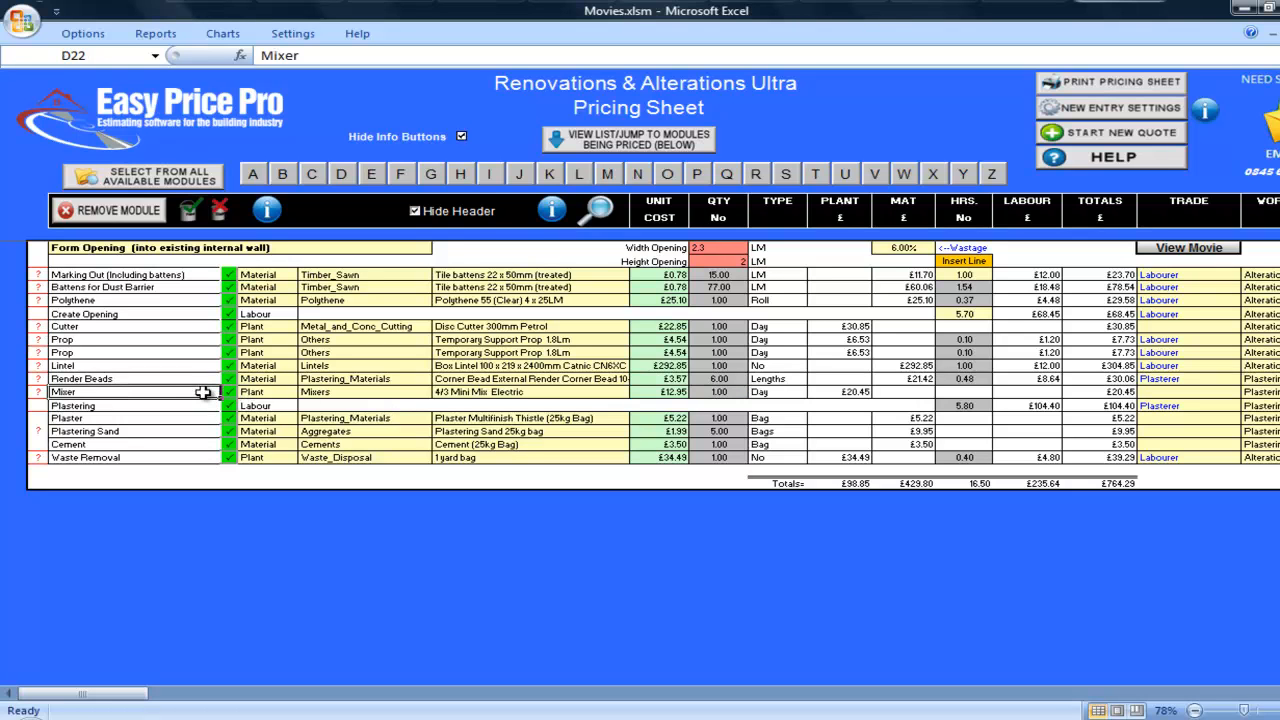
left_click(227, 391)
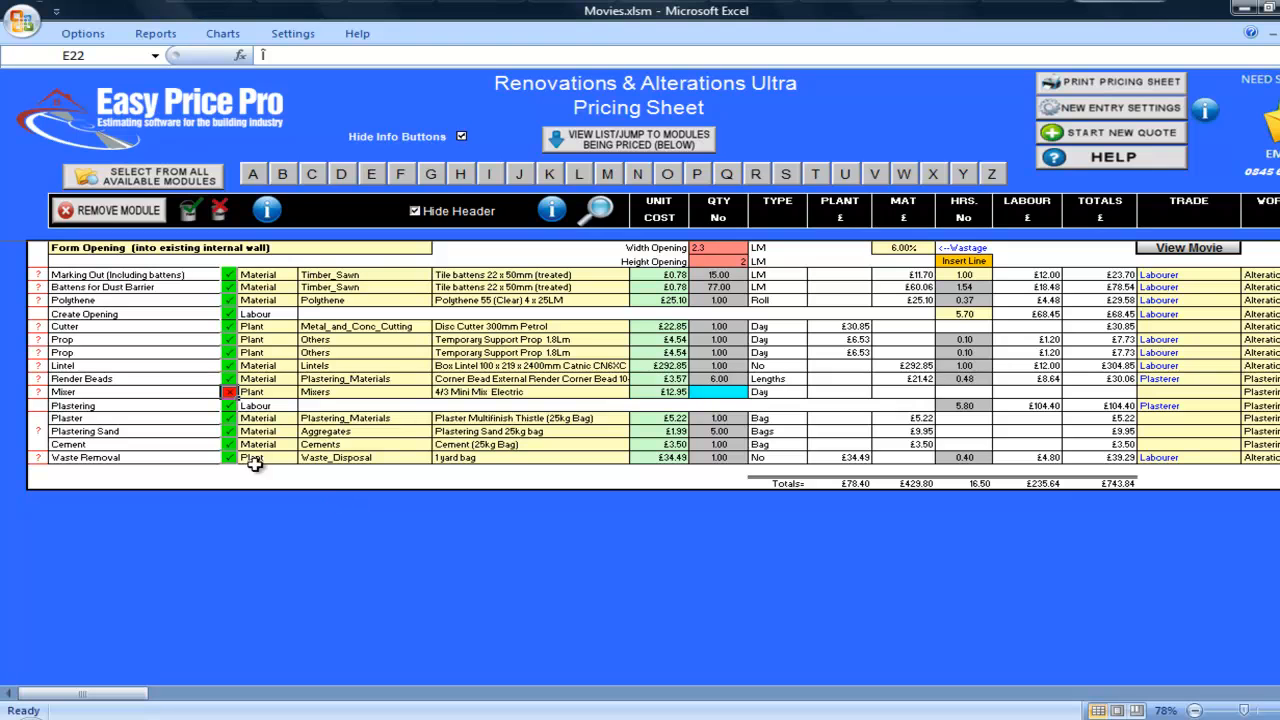
Step: Review the plastering materials' making-good details and choose the 1 yard bag for Waste Removal
left_click(40, 432)
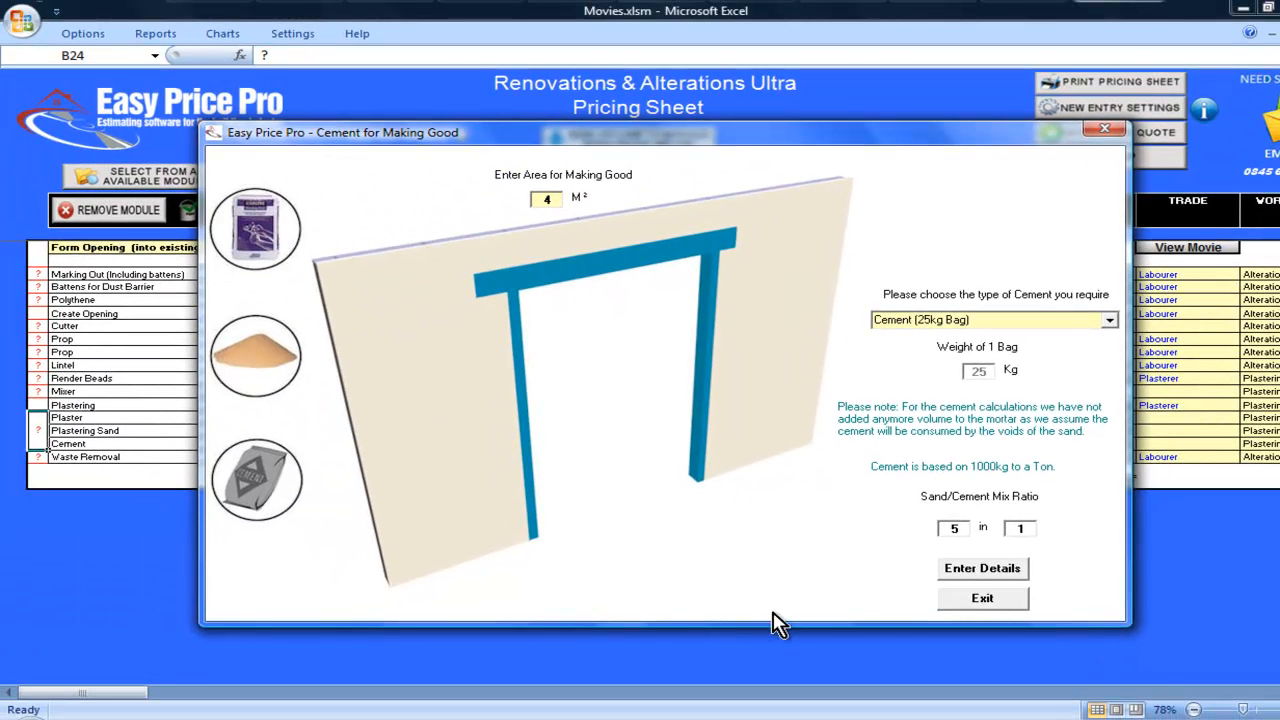
left_click(999, 603)
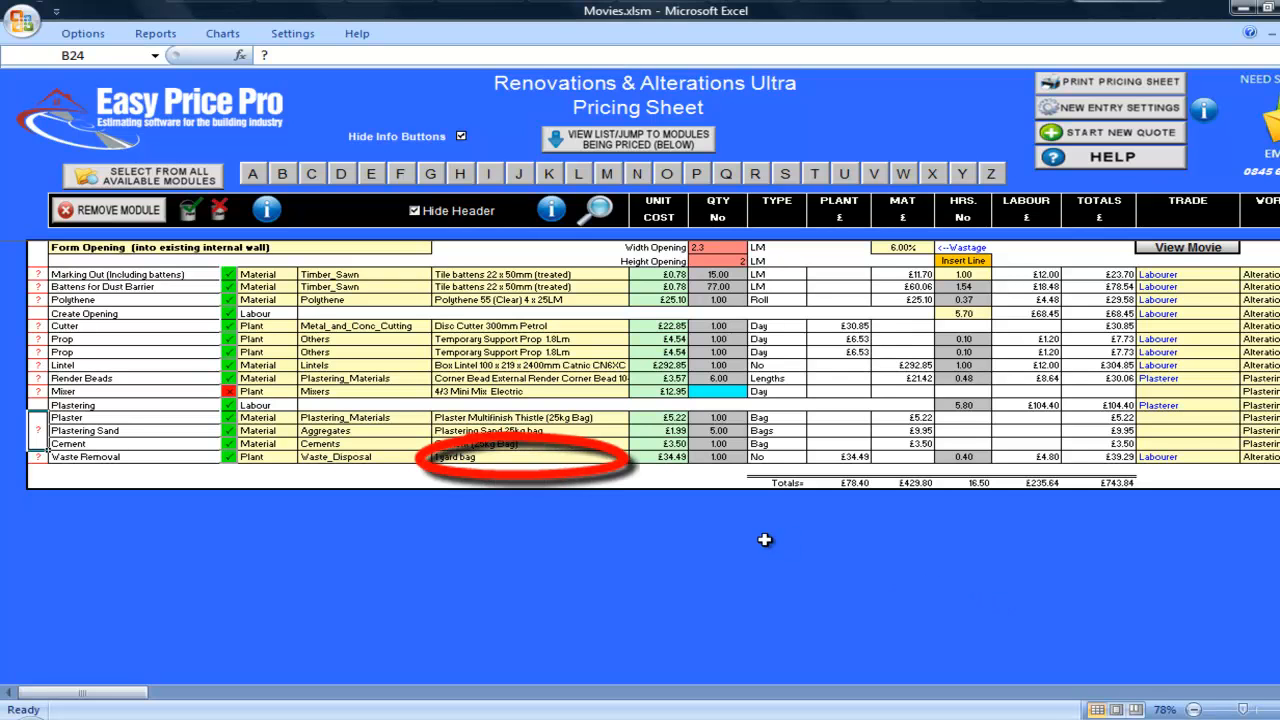
left_click(38, 457)
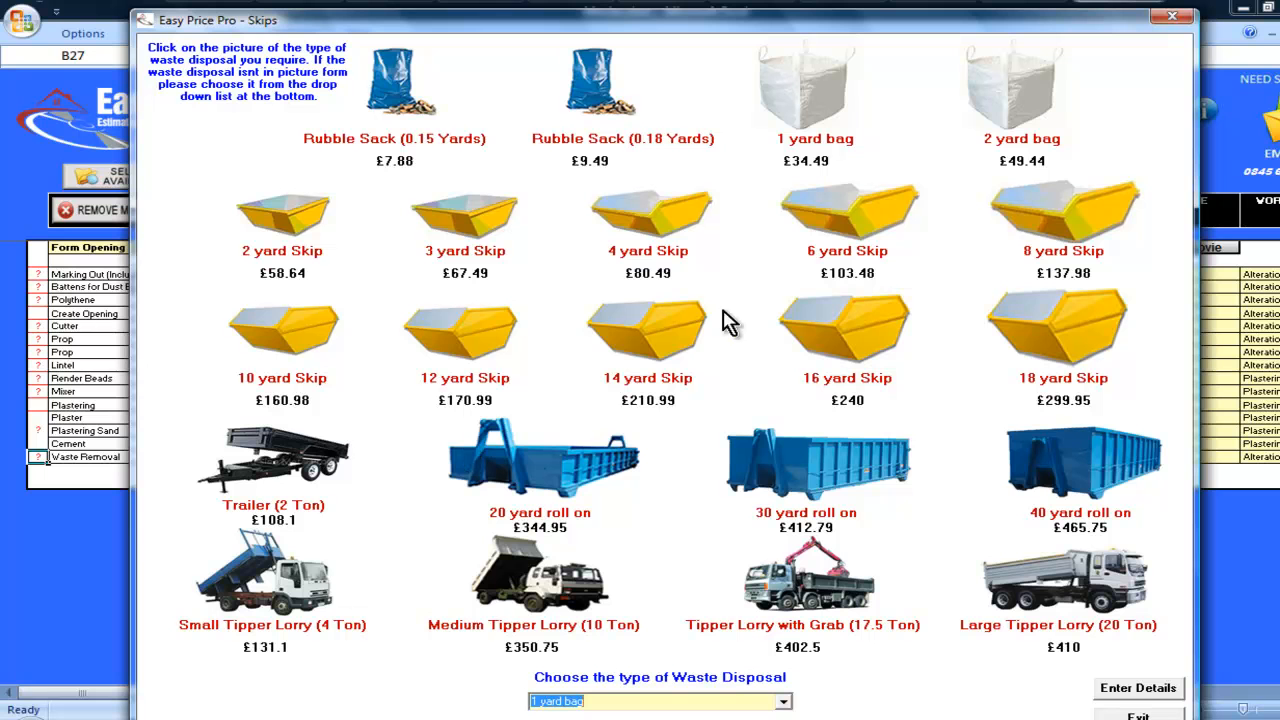
left_click(803, 110)
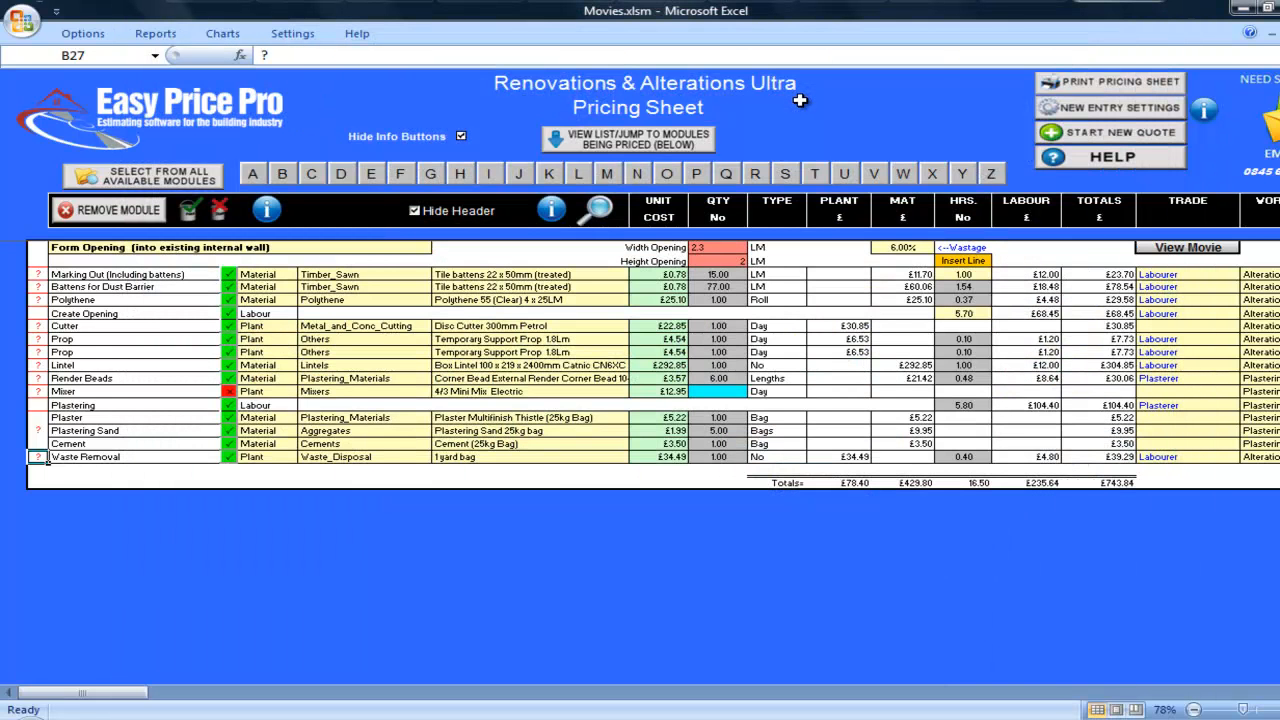